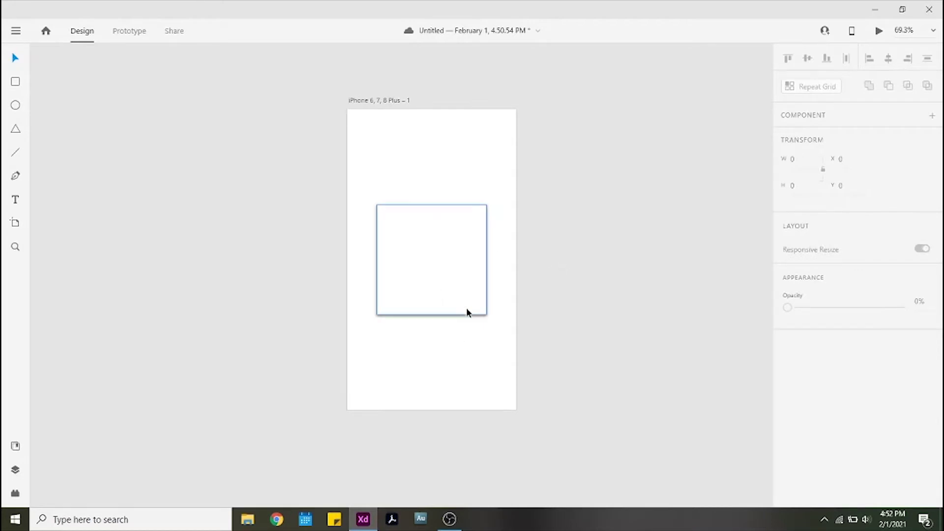
Select the 270×270 square and give it a corner radius of 20
{"action": "left_click", "coordinate": [461, 296]}
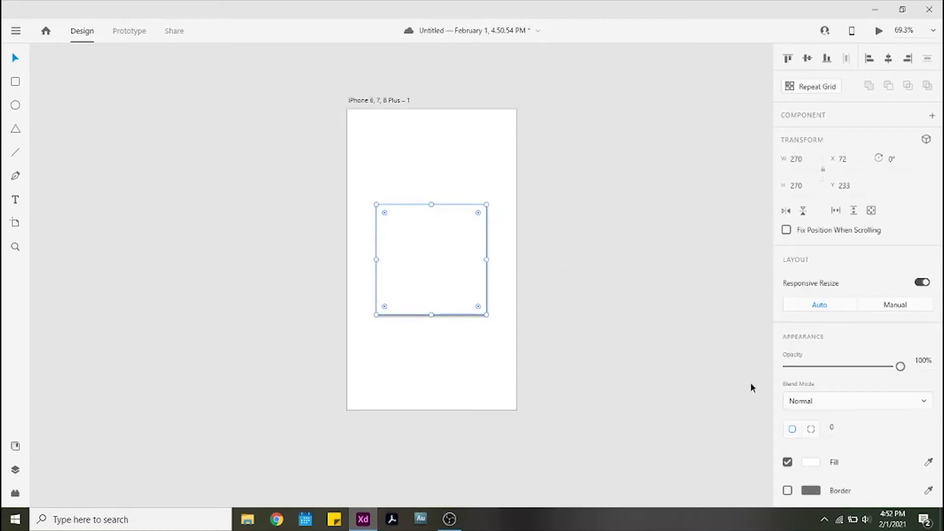
{"action": "left_click", "coordinate": [836, 427]}
{"action": "type", "text": "20"}
Give the rounded square a drop shadow with X 0, Y 8 and blur 15
{"action": "left_click", "coordinate": [102, 110]}
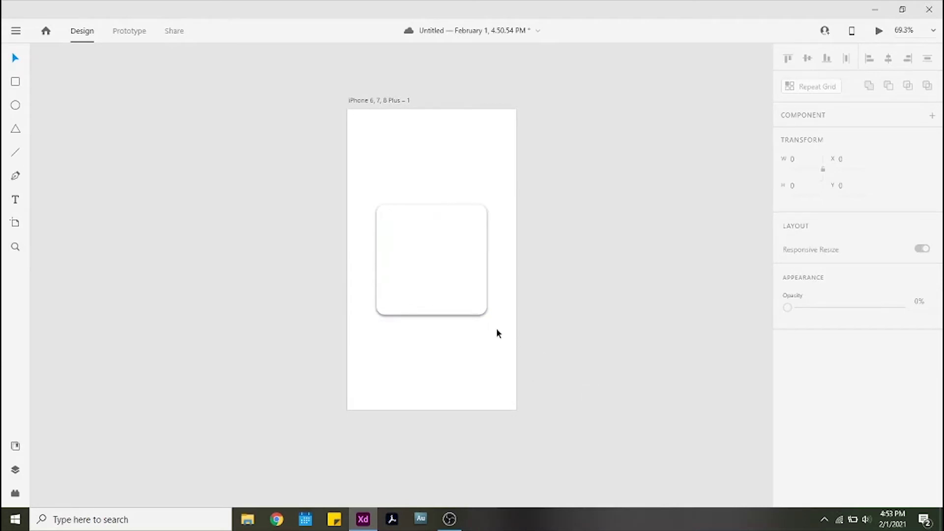
{"action": "left_click", "coordinate": [436, 277]}
{"action": "scroll", "coordinate": [841, 455], "scroll_direction": "down", "scroll_amount": 3}
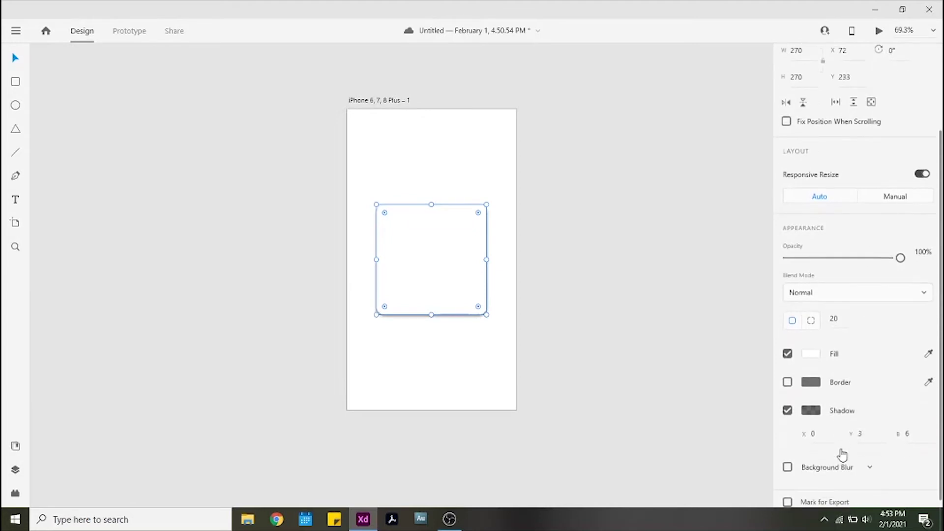
{"action": "left_click", "coordinate": [856, 426]}
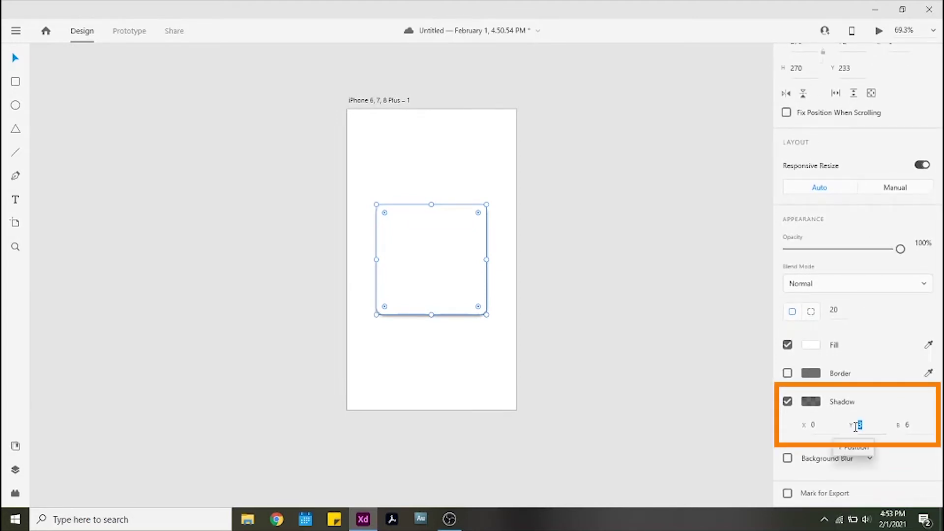
{"action": "type", "text": "8"}
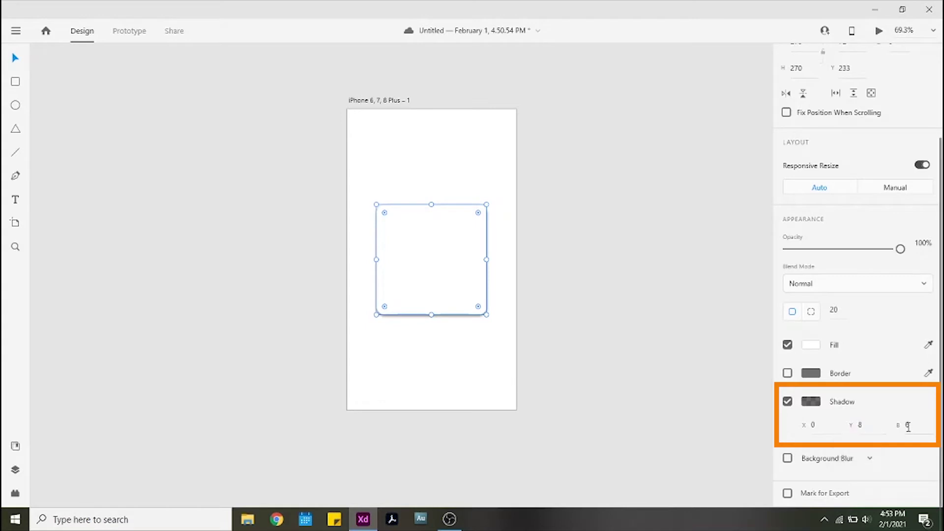
{"action": "left_click", "coordinate": [912, 426]}
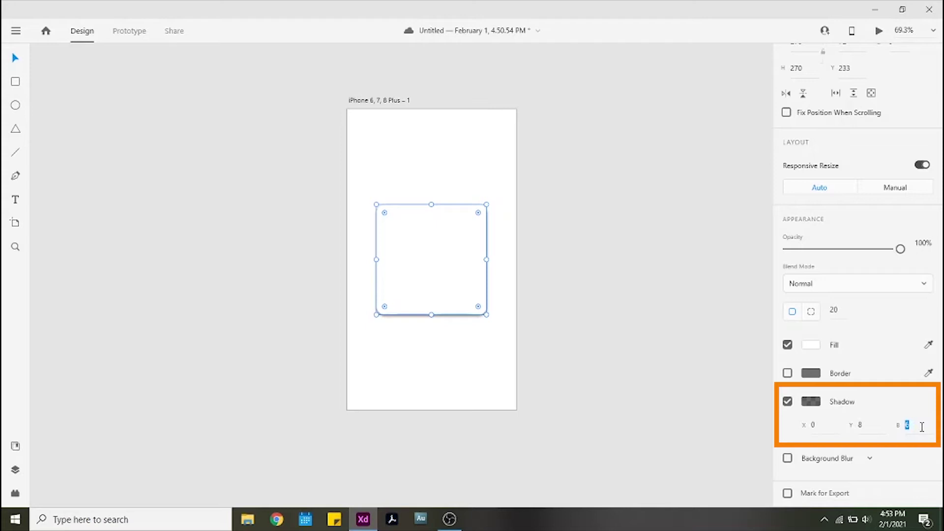
{"action": "type", "text": "15"}
{"action": "key", "text": "Return"}
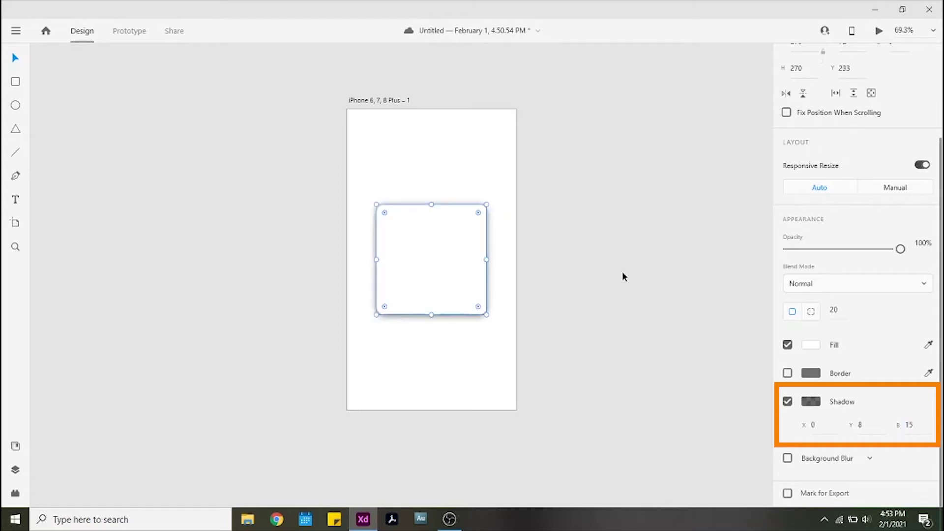
Lower the shadow colour's alpha to about 32% for a softer shadow
{"action": "left_click", "coordinate": [812, 401]}
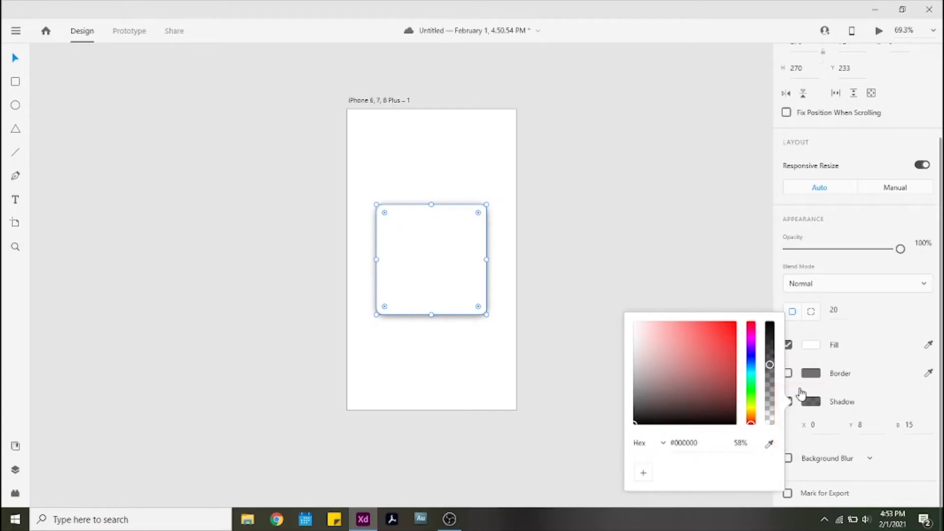
{"action": "left_click_drag", "start_coordinate": [769, 366], "coordinate": [768, 399]}
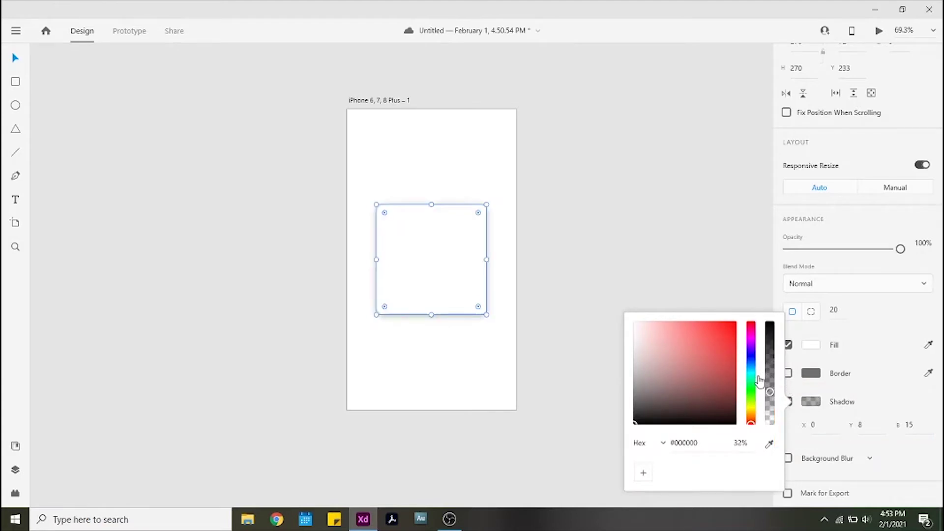
{"action": "left_click", "coordinate": [610, 225]}
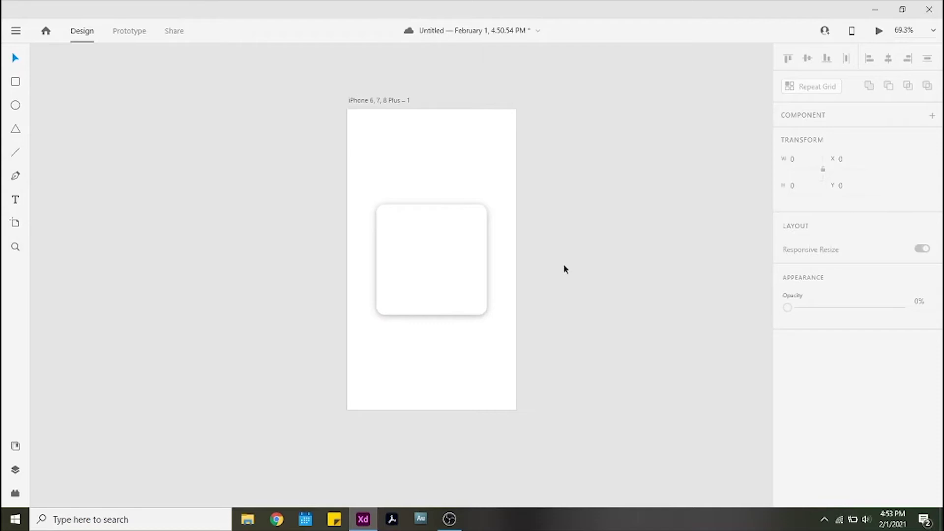
Fill the rounded square with bright blue #2331EF and save it as a swatch
{"action": "left_click", "coordinate": [478, 261]}
{"action": "scroll", "coordinate": [872, 400], "scroll_direction": "down", "scroll_amount": 3}
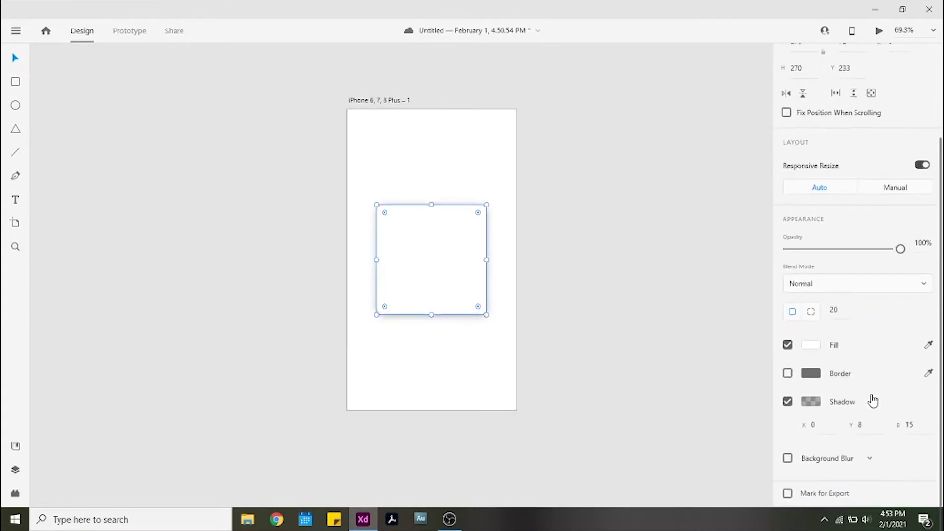
{"action": "left_click", "coordinate": [817, 356]}
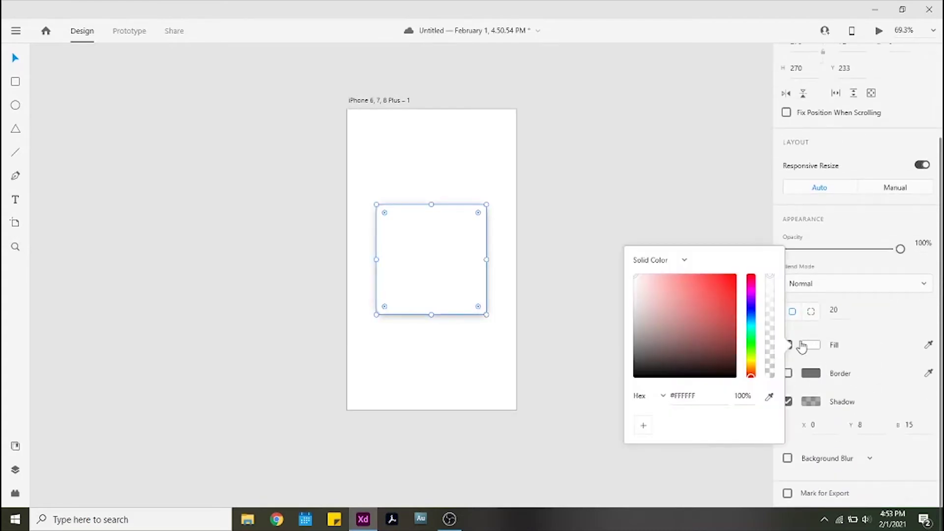
{"action": "left_click", "coordinate": [750, 310]}
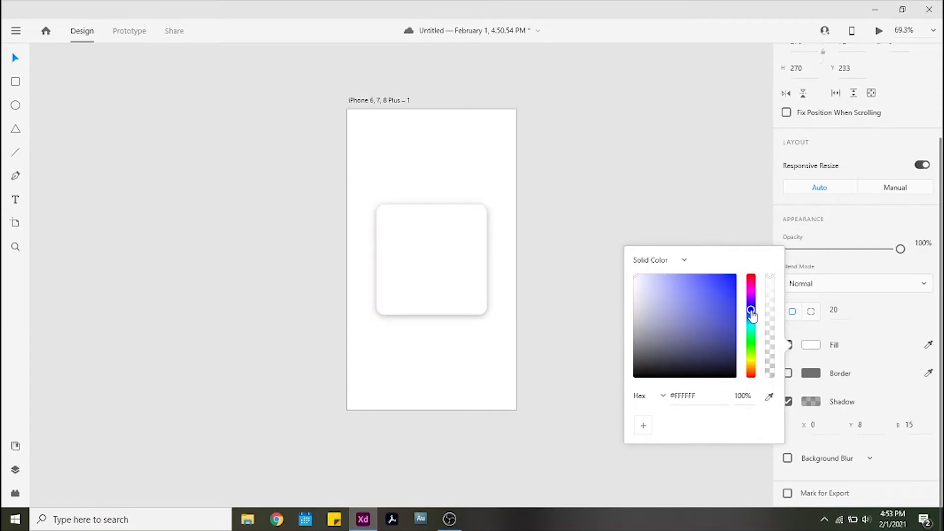
{"action": "left_click", "coordinate": [727, 301]}
{"action": "mouse_move", "coordinate": [727, 301]}
{"action": "left_mouse_down"}
{"action": "mouse_move", "coordinate": [722, 284]}
{"action": "mouse_move", "coordinate": [708, 320]}
{"action": "mouse_move", "coordinate": [723, 286]}
{"action": "left_mouse_up"}
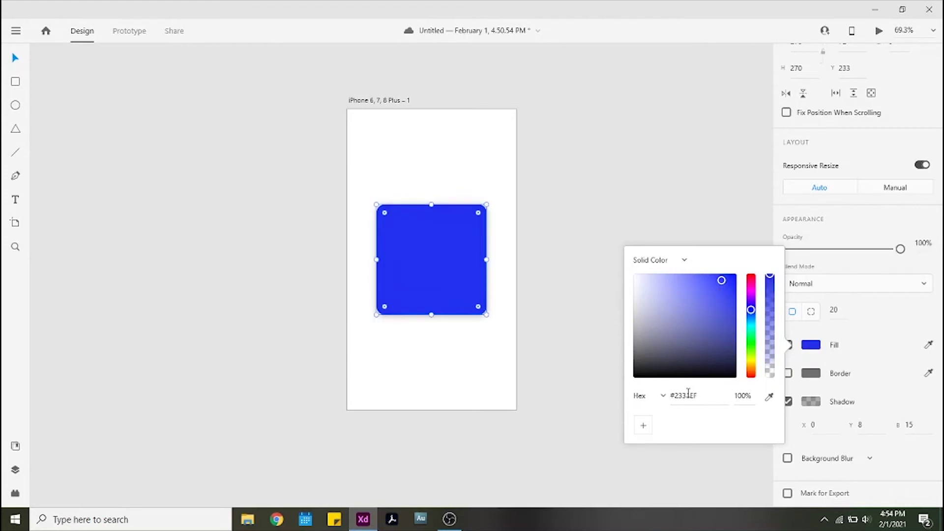
{"action": "left_click", "coordinate": [643, 425]}
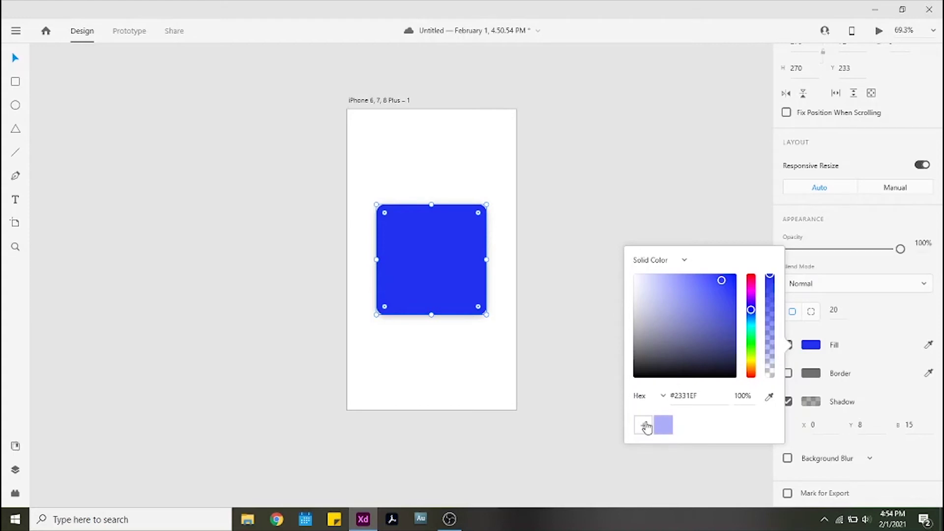
Apply the saved #2331EF blue swatch to the drop shadow
{"action": "left_click", "coordinate": [811, 402]}
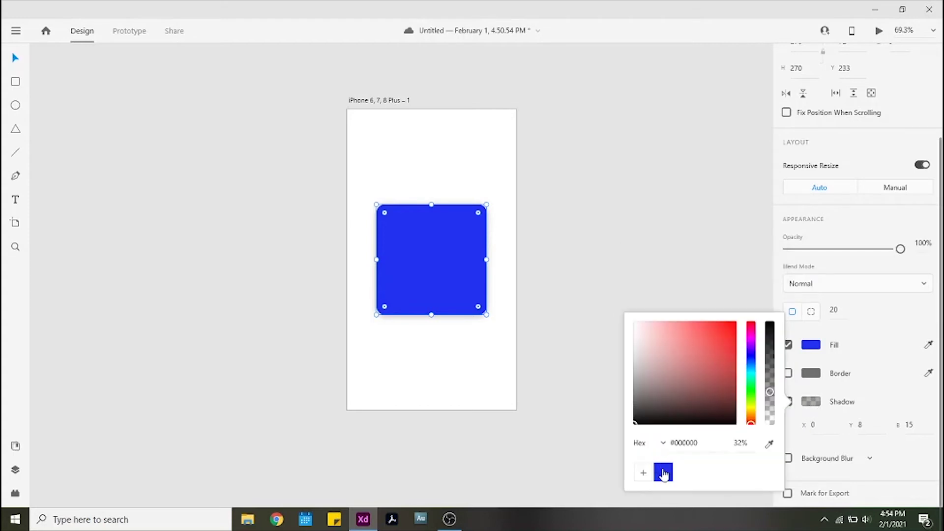
{"action": "left_click", "coordinate": [663, 473]}
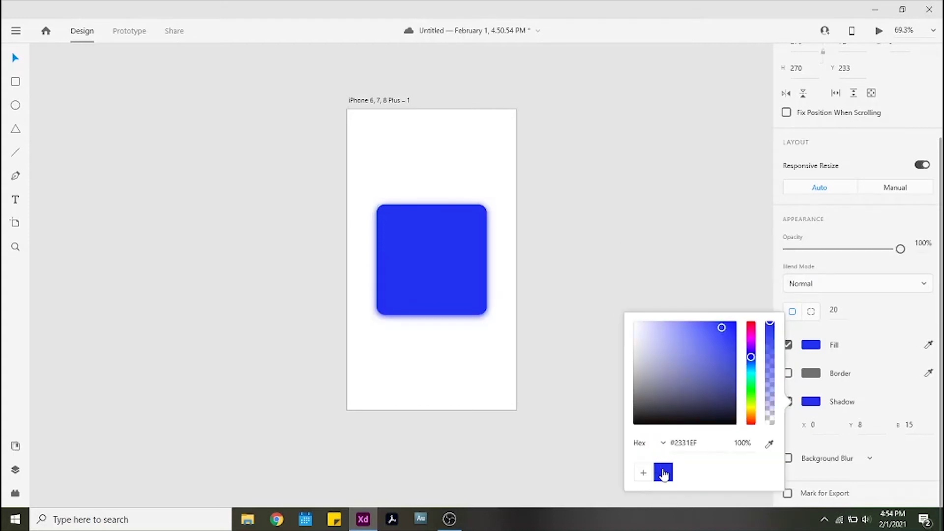
{"action": "left_click", "coordinate": [730, 292]}
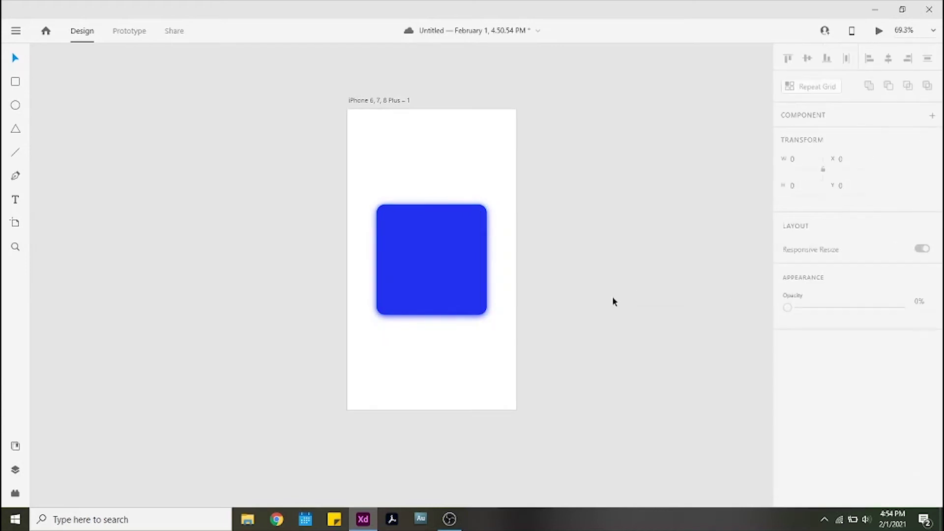
Fill the square with green #58BF2D and save it as a swatch
{"action": "left_click", "coordinate": [470, 300]}
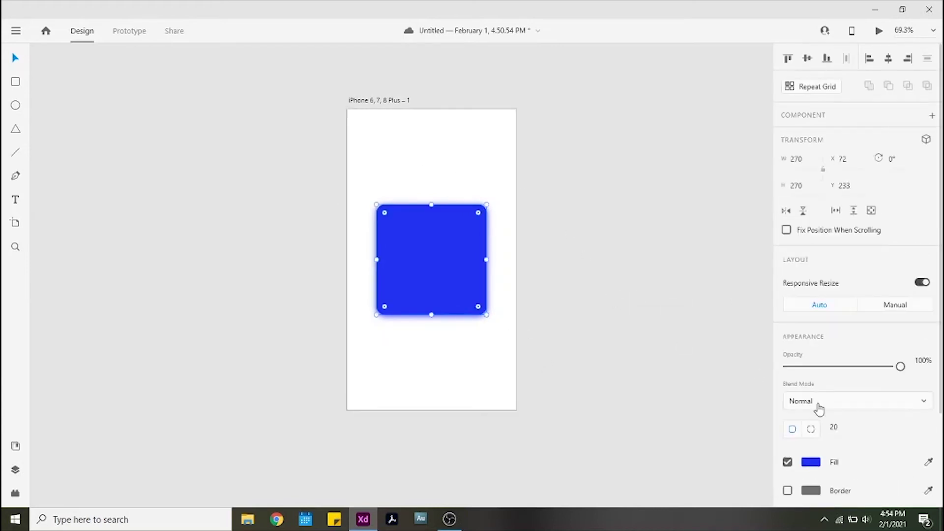
{"action": "left_click", "coordinate": [809, 461]}
{"action": "left_click", "coordinate": [751, 411]}
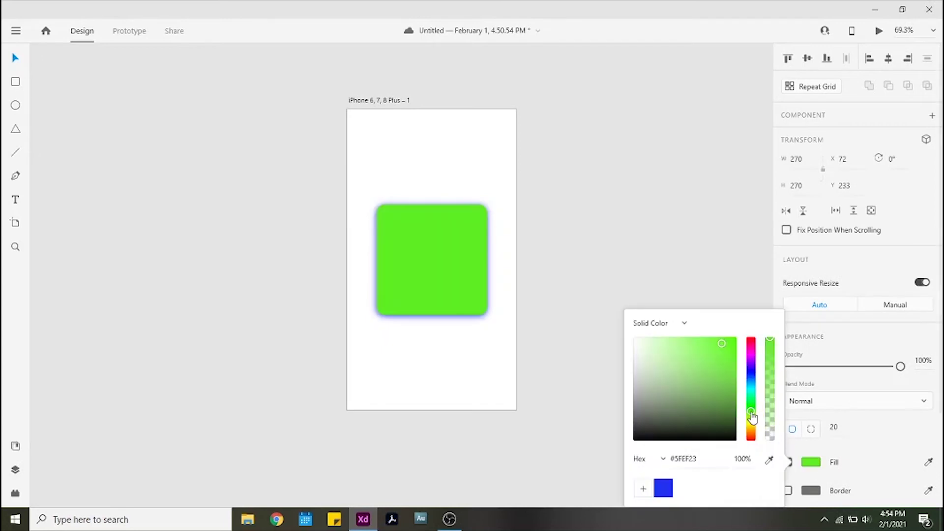
{"action": "left_click_drag", "start_coordinate": [726, 376], "coordinate": [714, 369]}
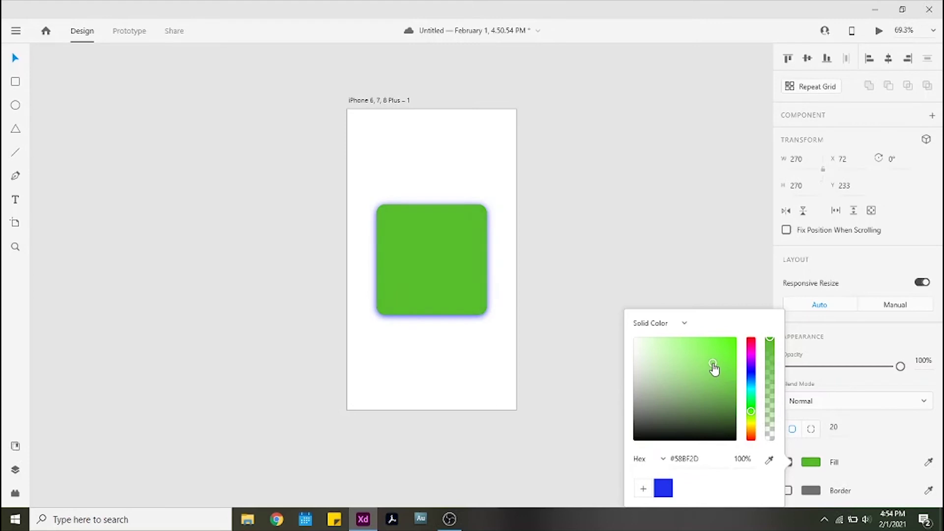
{"action": "left_click", "coordinate": [643, 488]}
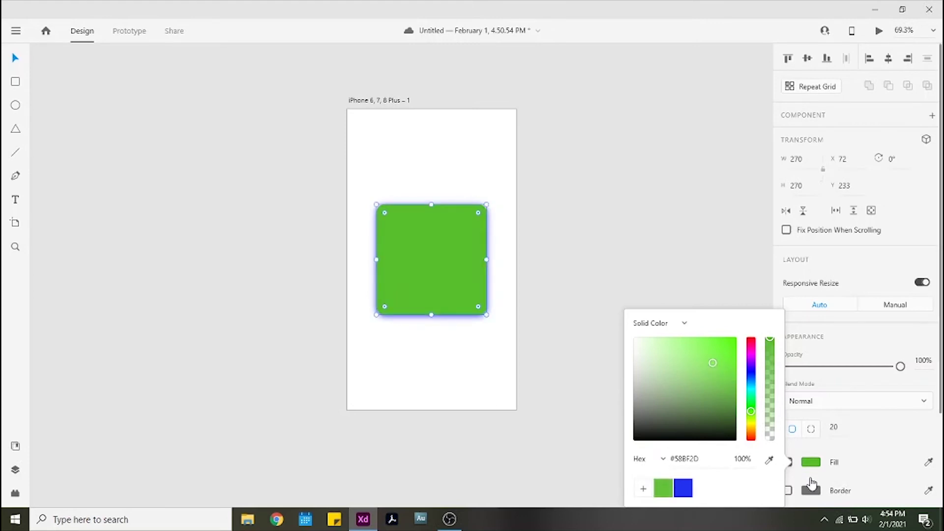
{"action": "scroll", "coordinate": [811, 493], "scroll_direction": "down", "scroll_amount": 3}
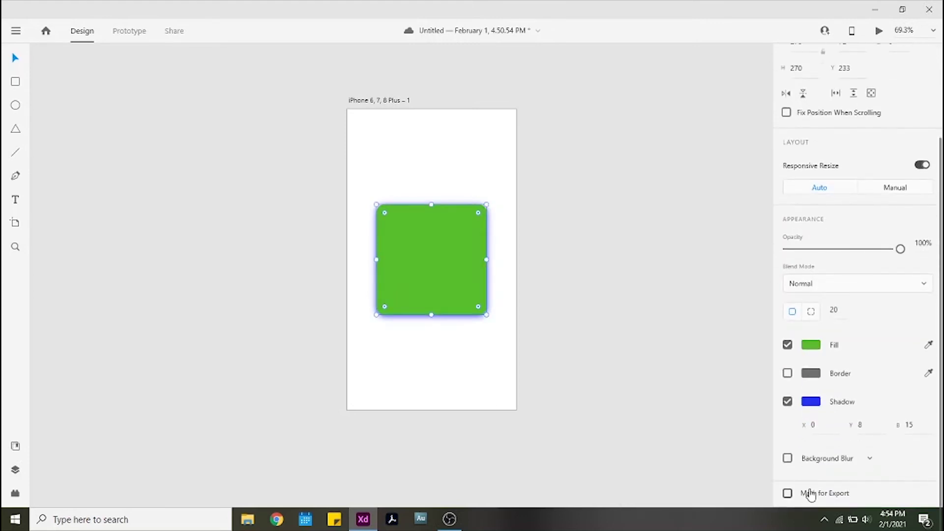
Apply the saved #58BF2D green swatch to the drop shadow
{"action": "left_click", "coordinate": [810, 402]}
{"action": "left_click", "coordinate": [663, 471]}
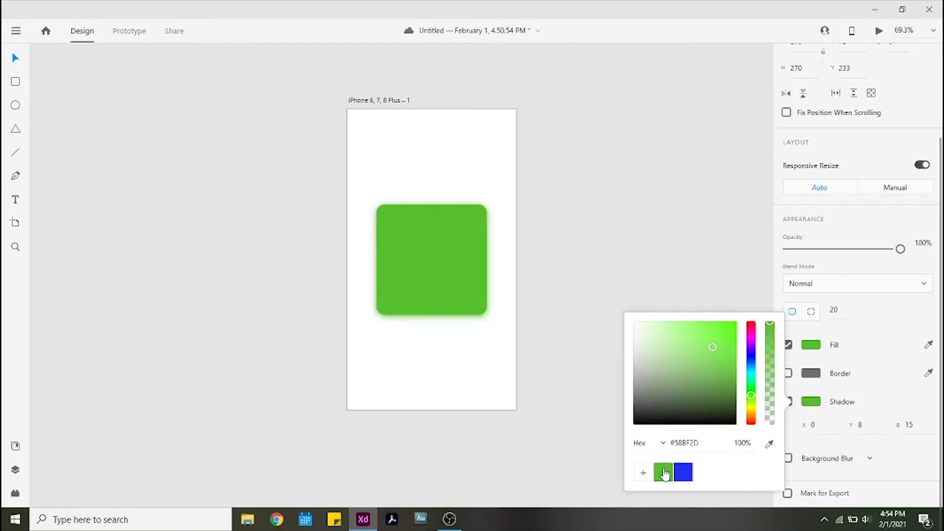
{"action": "left_click", "coordinate": [576, 236]}
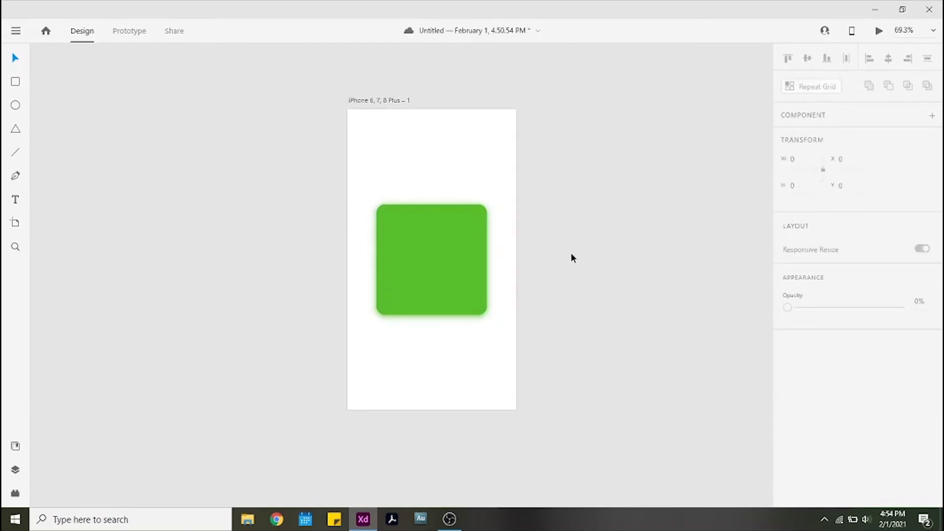